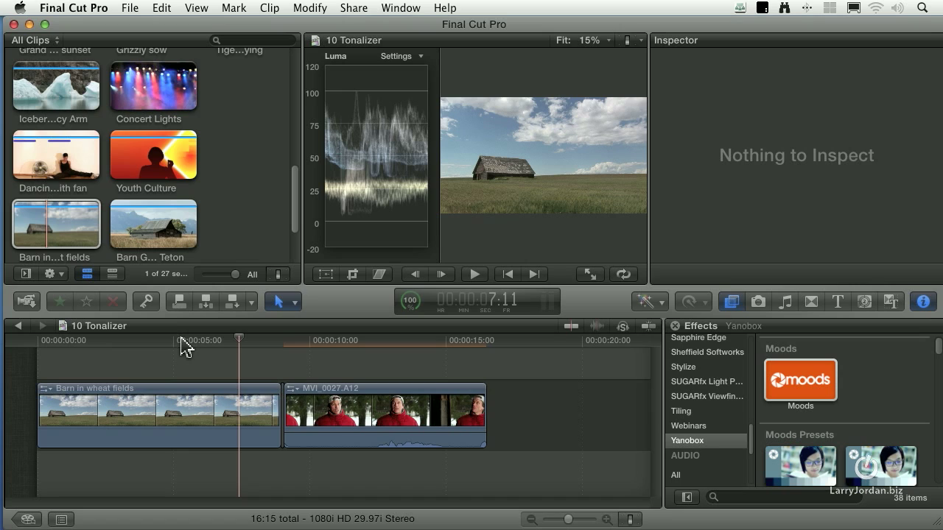
Step: Return the playhead to the barn clip, hide the luma waveform, and show the Irudis Tonalizer effects
click(170, 340)
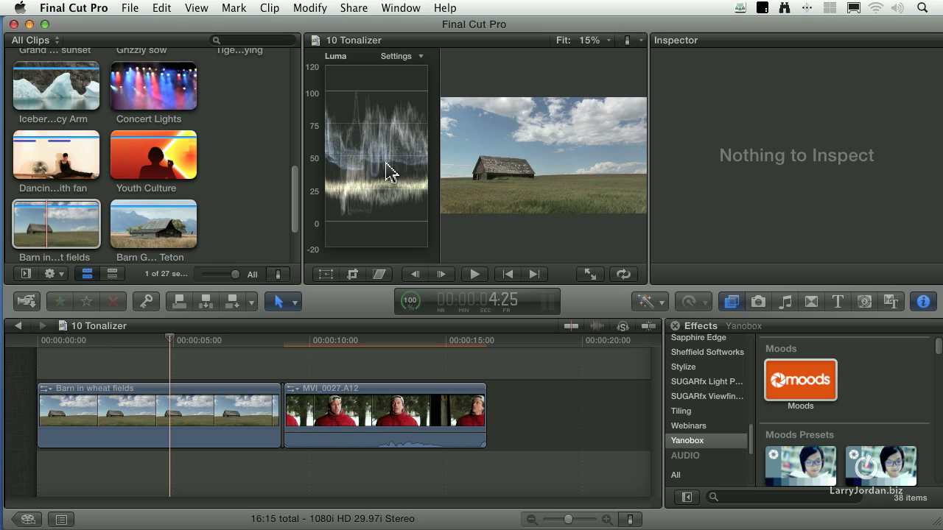
key(super+7)
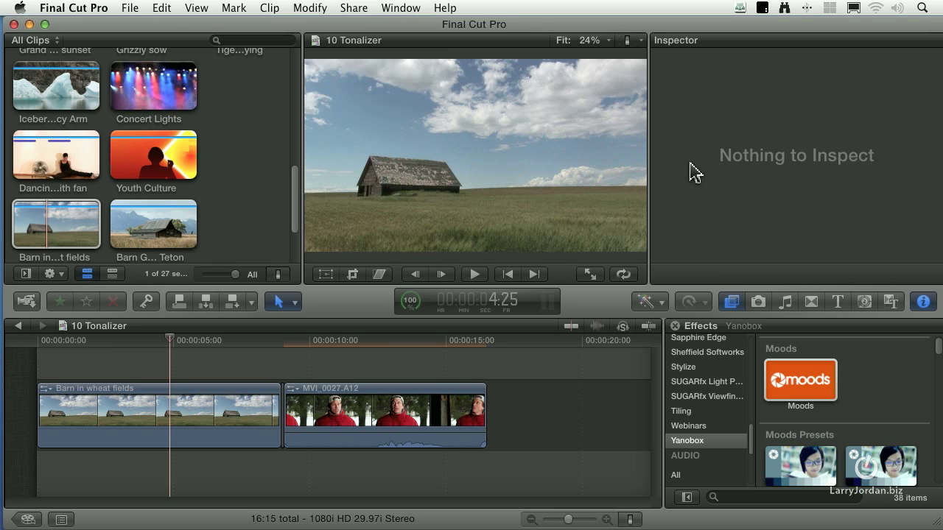
scroll(707, 436, up, 5)
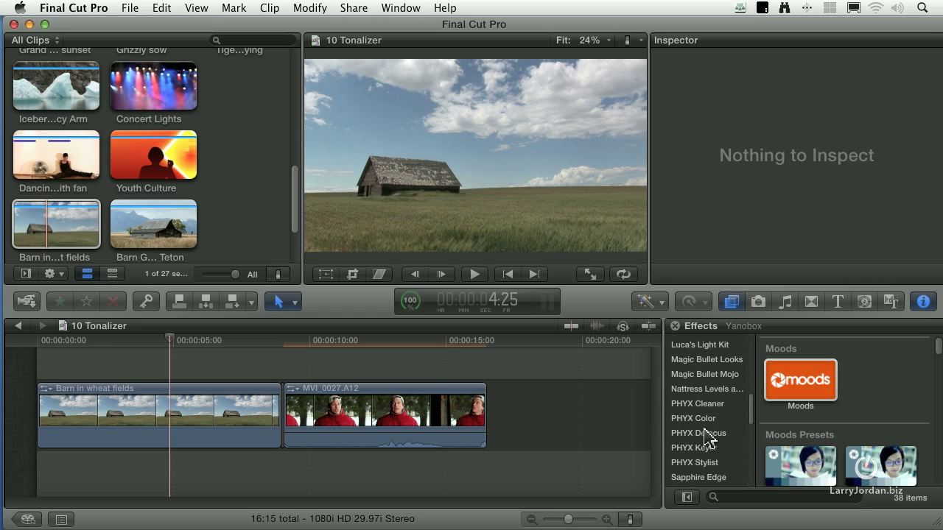
scroll(706, 435, up, 3)
click(691, 415)
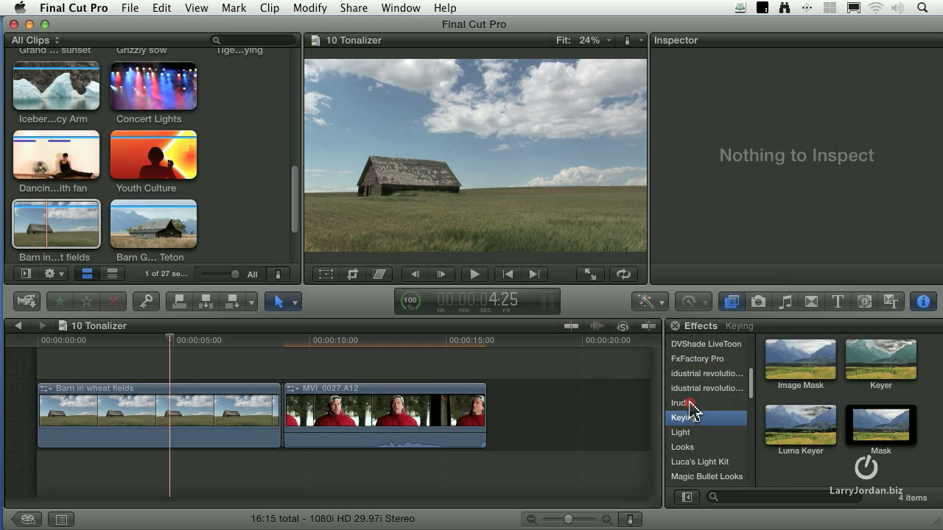
click(689, 404)
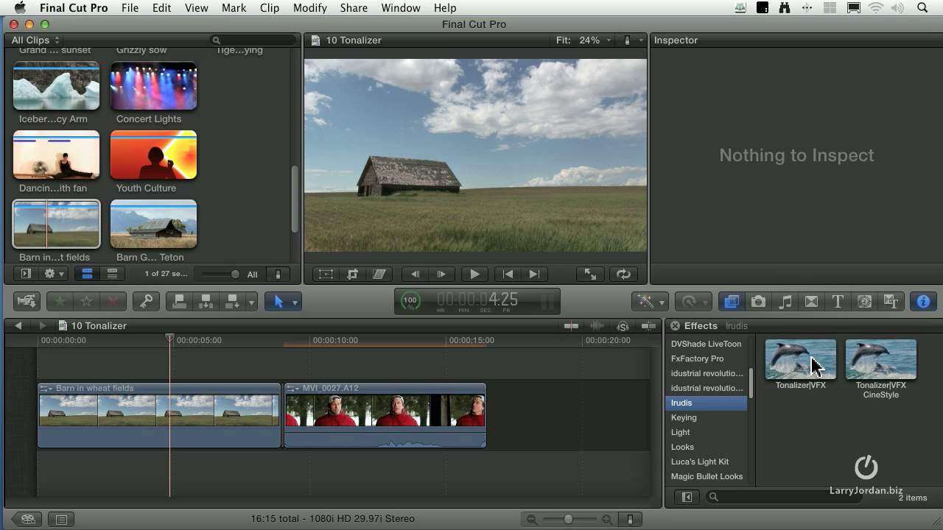
Step: Drop Tonalizer|VFX onto the Barn in wheat fields clip and reveal its Inspector settings
drag(810, 365, 223, 397)
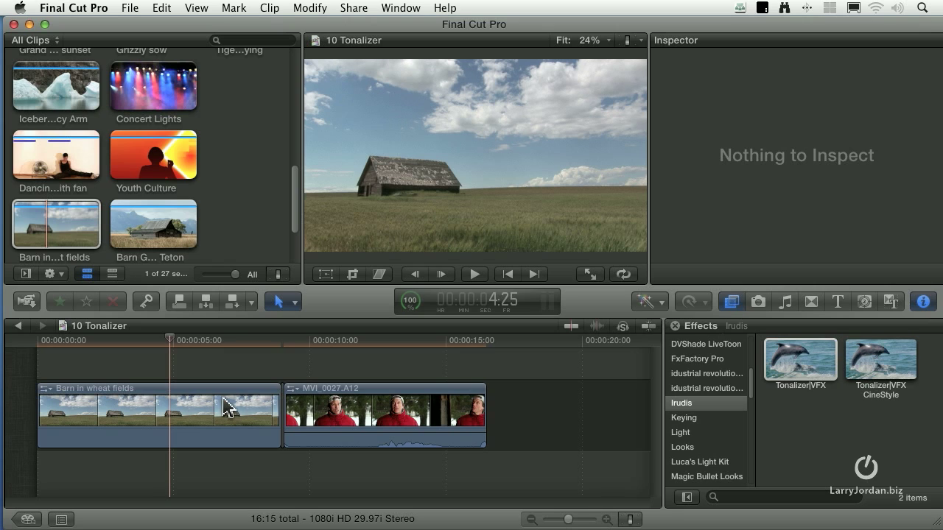
click(192, 410)
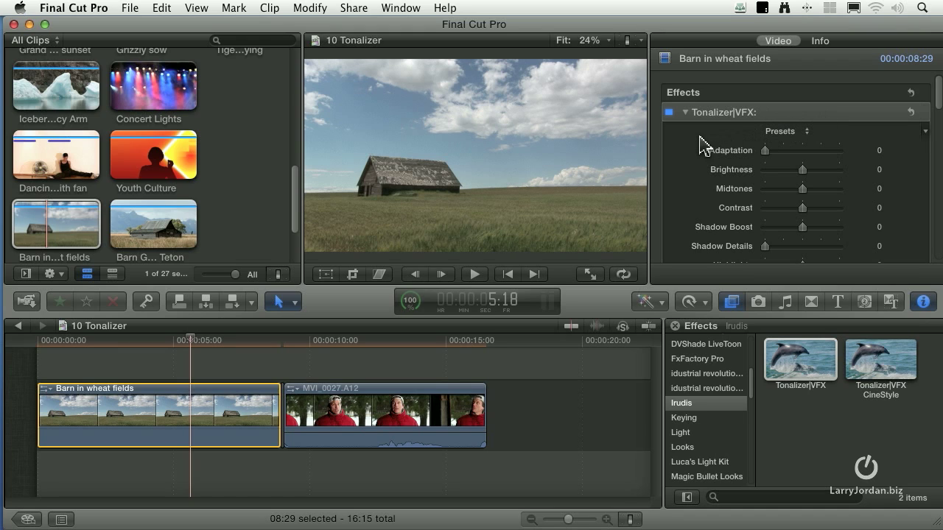
scroll(703, 144, down, 3)
scroll(703, 143, down, 7)
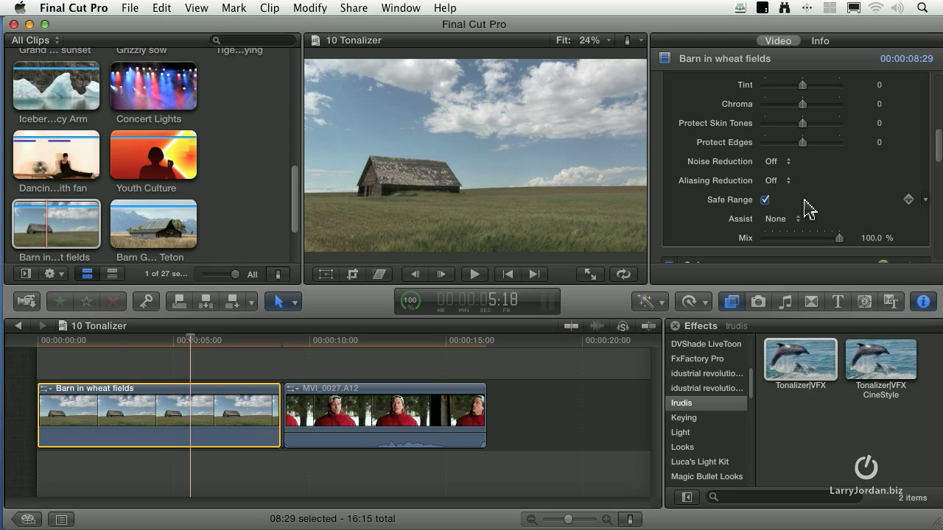
Step: Set Tonalizer Assist to Show Clipping on the barn clip, and on MVI_0027.A12 after applying Tonalizer|VFX
click(794, 221)
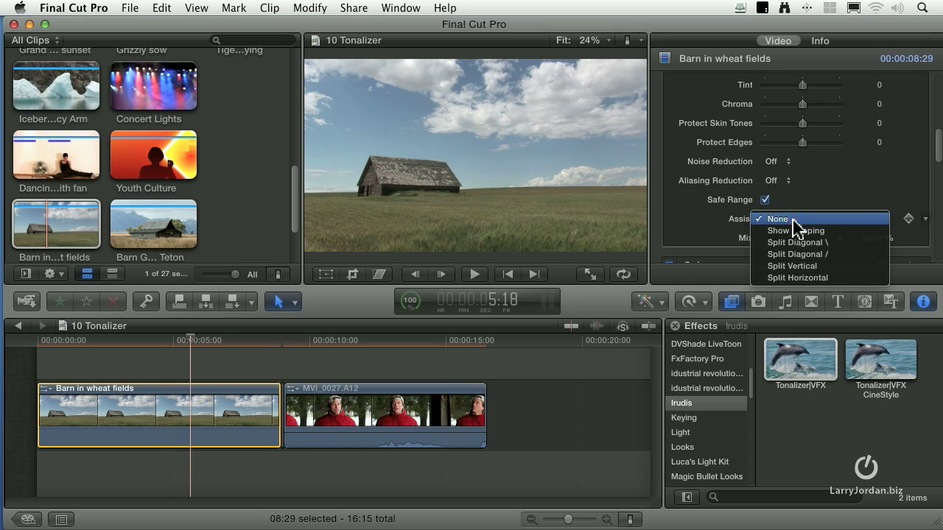
click(846, 234)
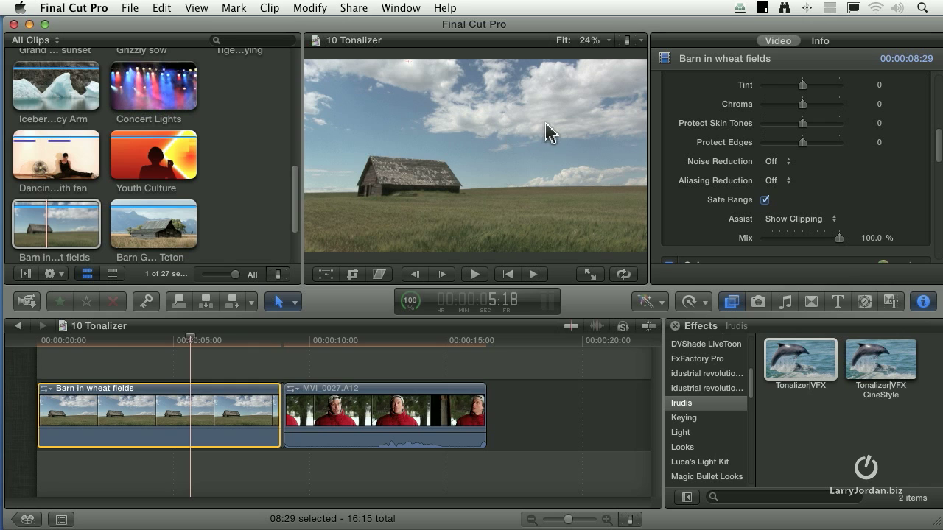
click(392, 414)
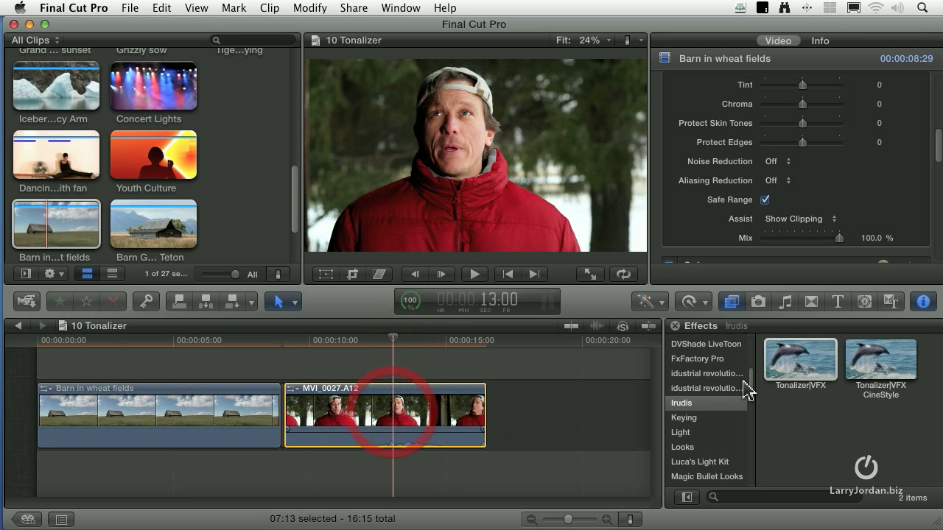
drag(800, 361, 450, 402)
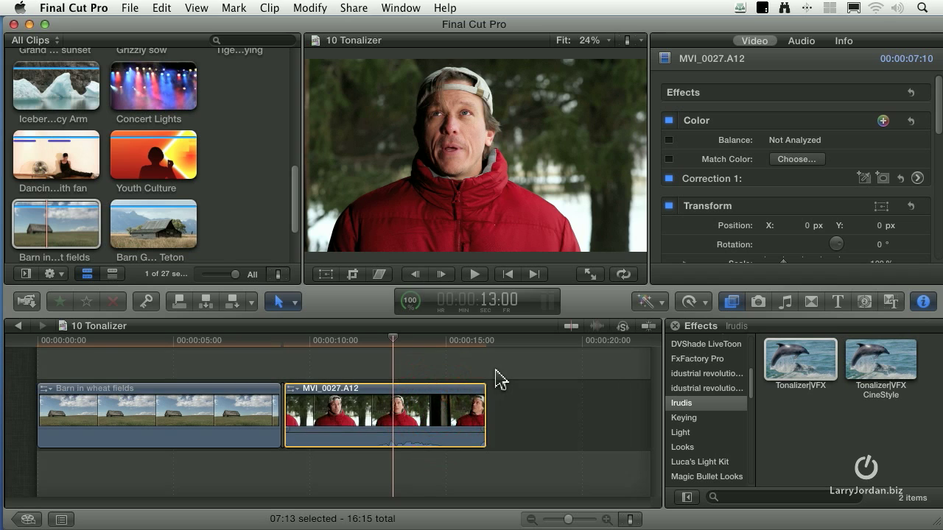
click(431, 420)
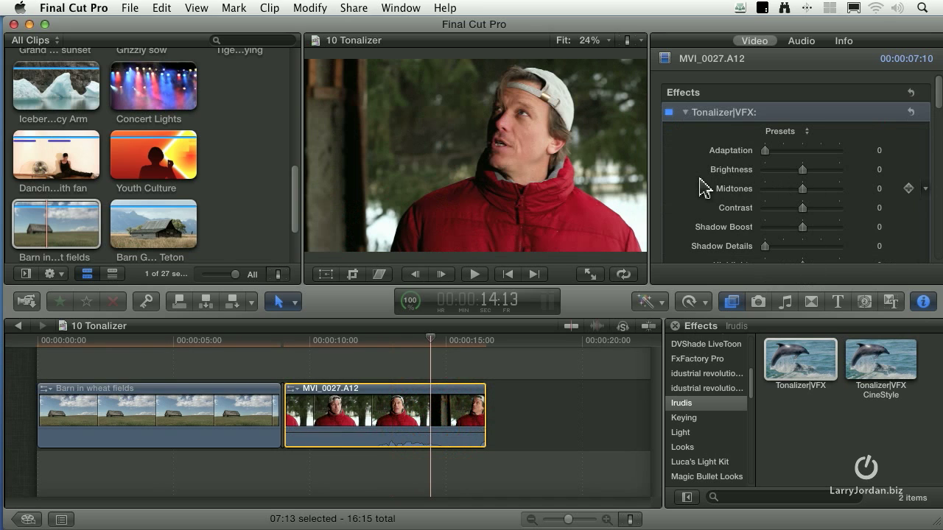
scroll(704, 187, down, 5)
click(787, 211)
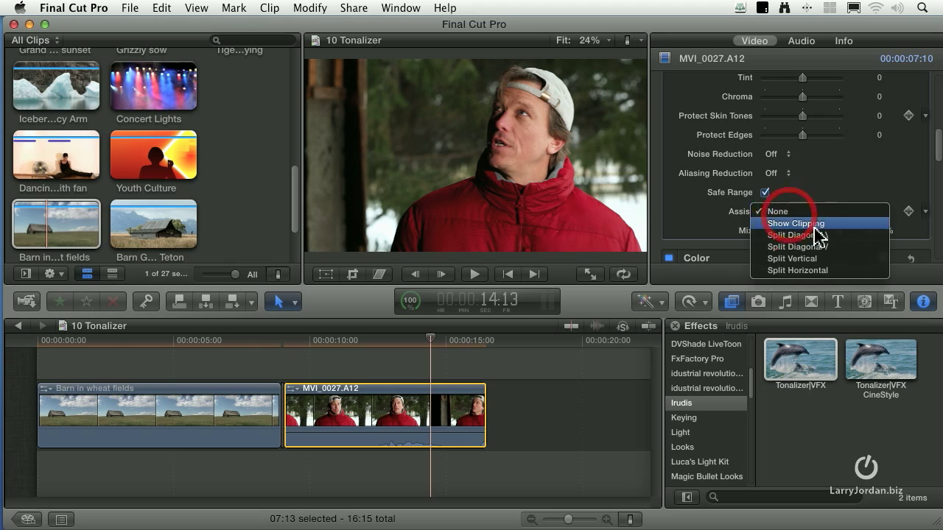
click(815, 225)
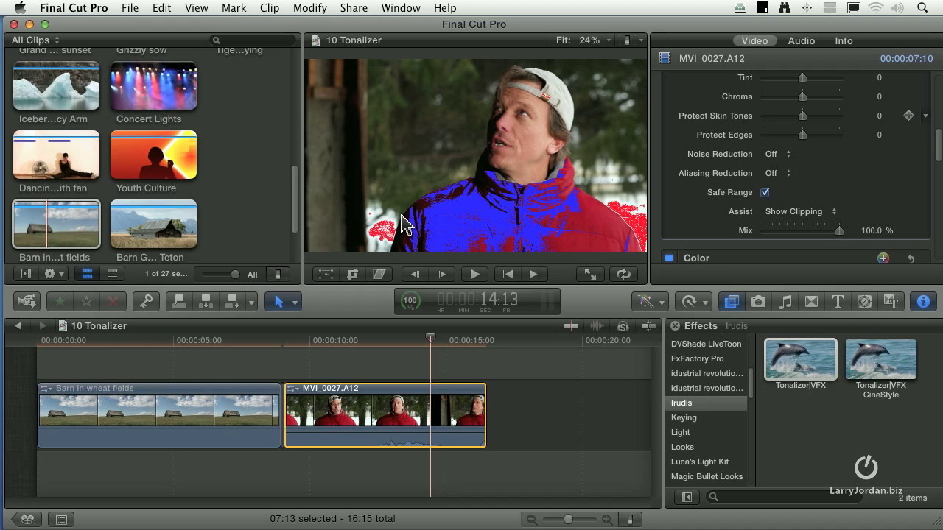
Step: Select the barn clip and adjust its Tonalizer Adaptation to 0.13
click(151, 340)
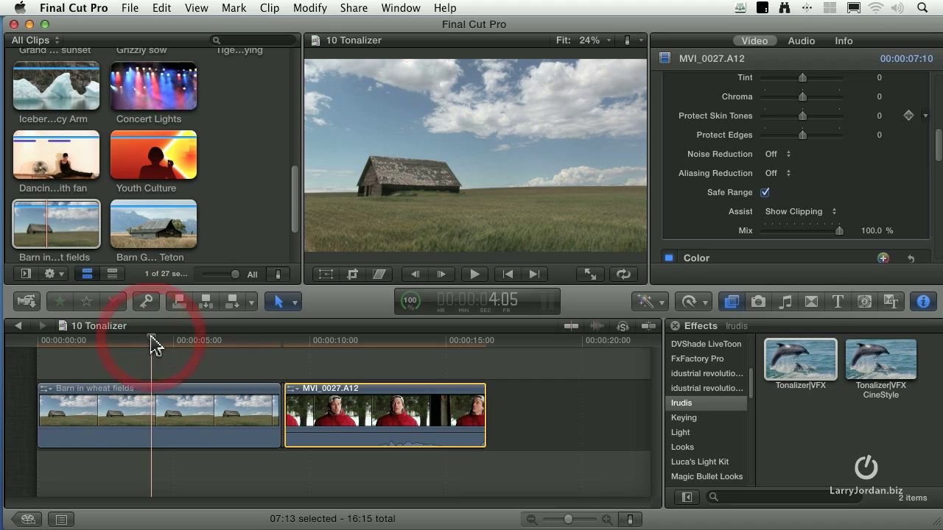
click(157, 407)
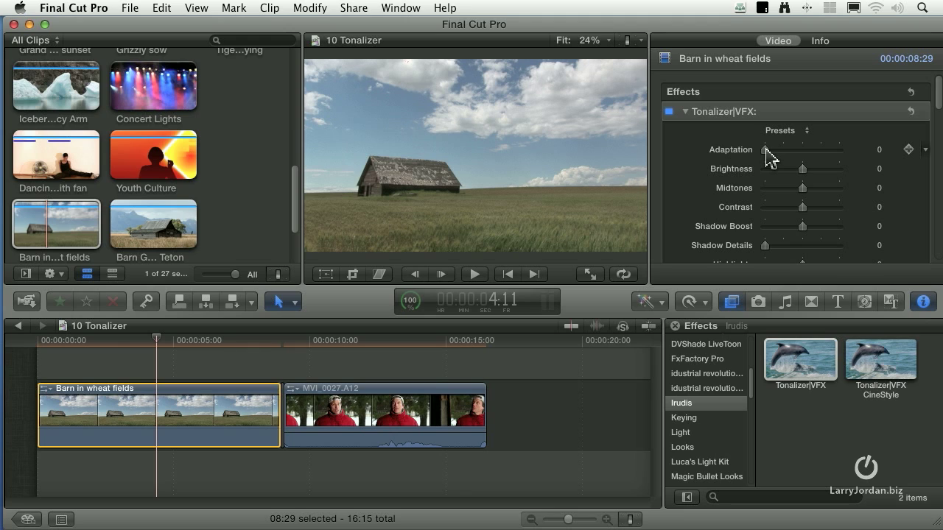
drag(766, 150, 783, 150)
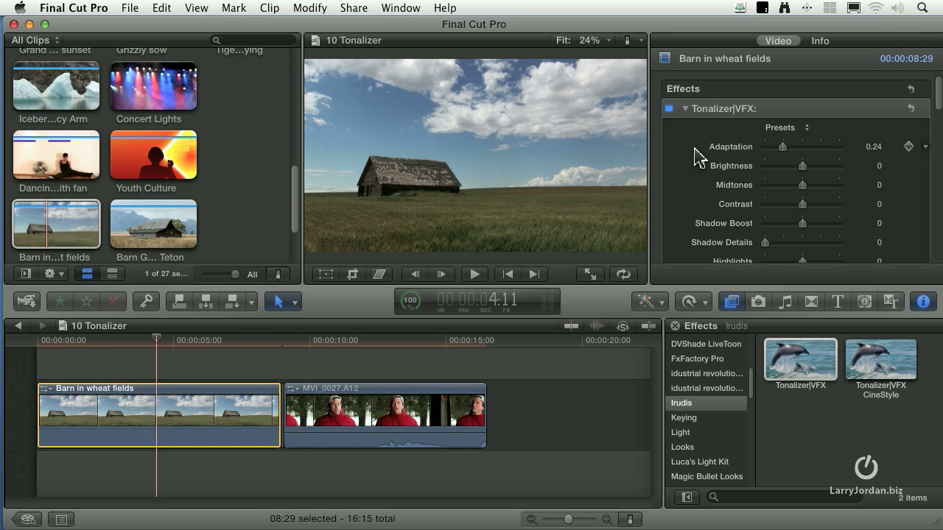
mouse_move(807, 153)
drag(782, 147, 775, 147)
Step: Set the barn clip's Shadow Details to 0.29, Warmth to 0.77 and Tint to 1.0
scroll(692, 167, down, 5)
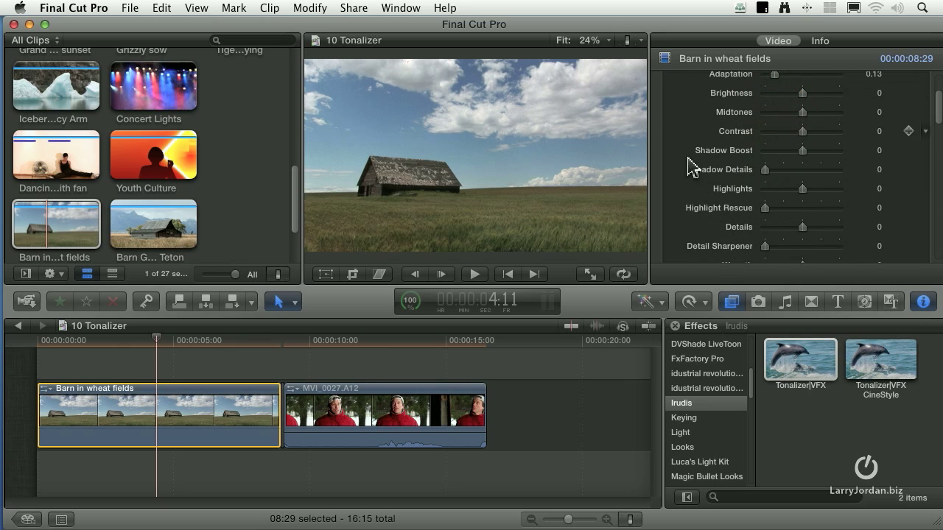
drag(766, 169, 785, 168)
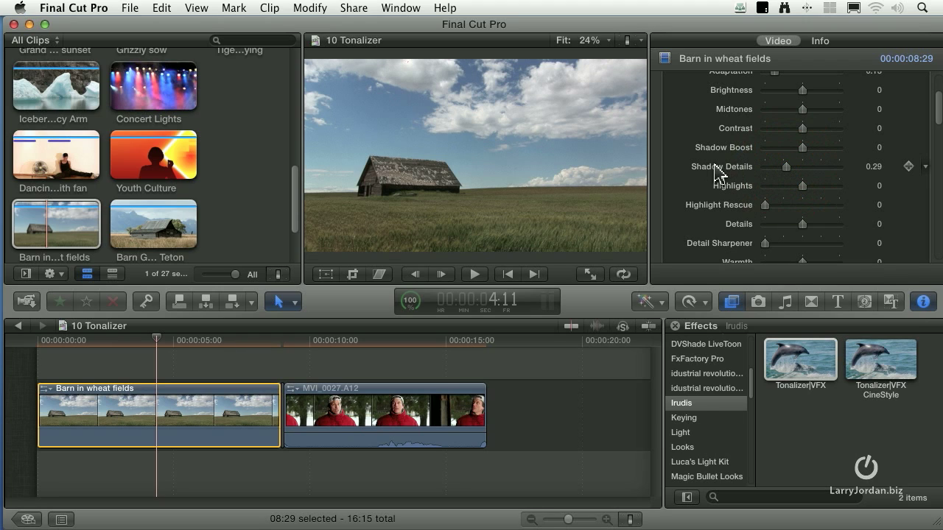
scroll(718, 174, down, 3)
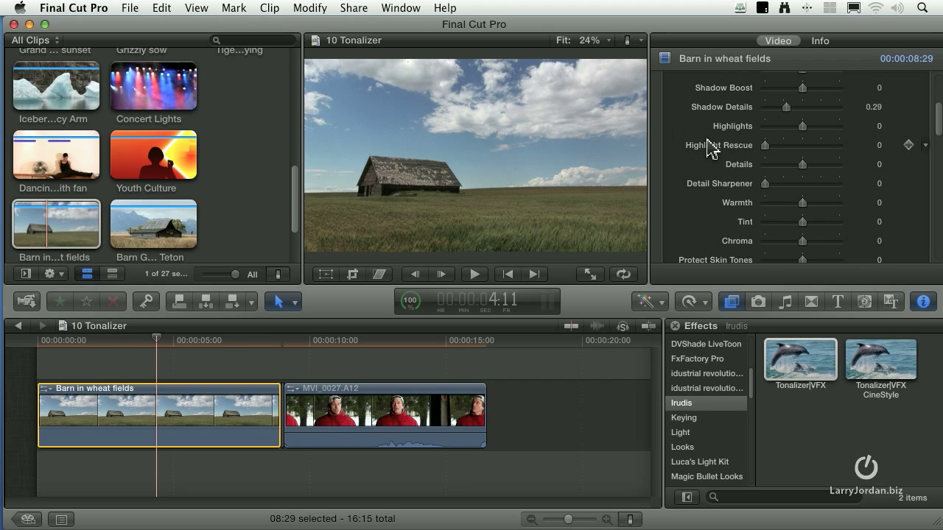
scroll(709, 153, down, 1)
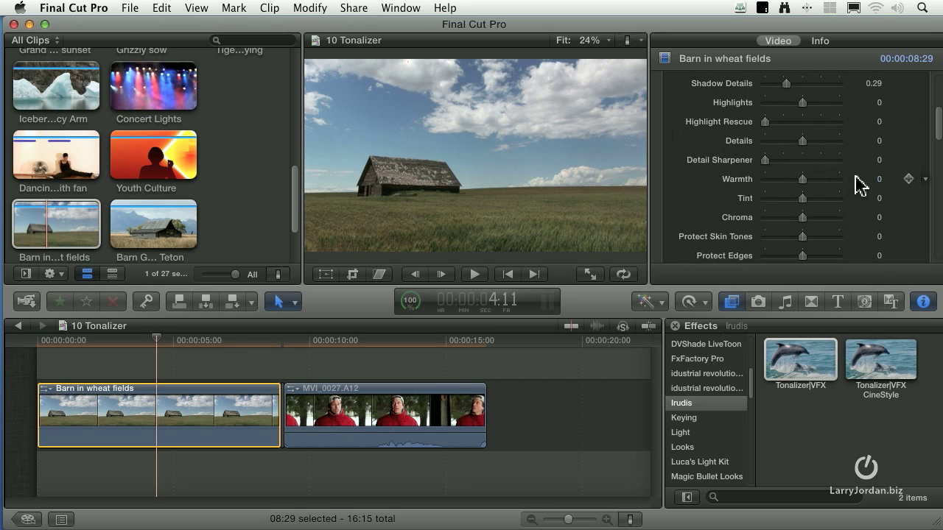
click(803, 179)
drag(803, 179, 832, 180)
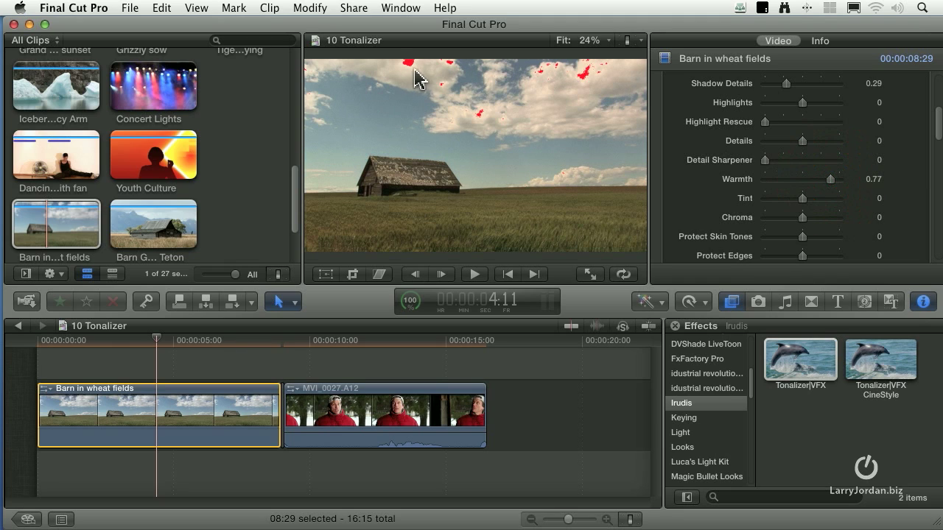
click(803, 199)
drag(803, 198, 808, 218)
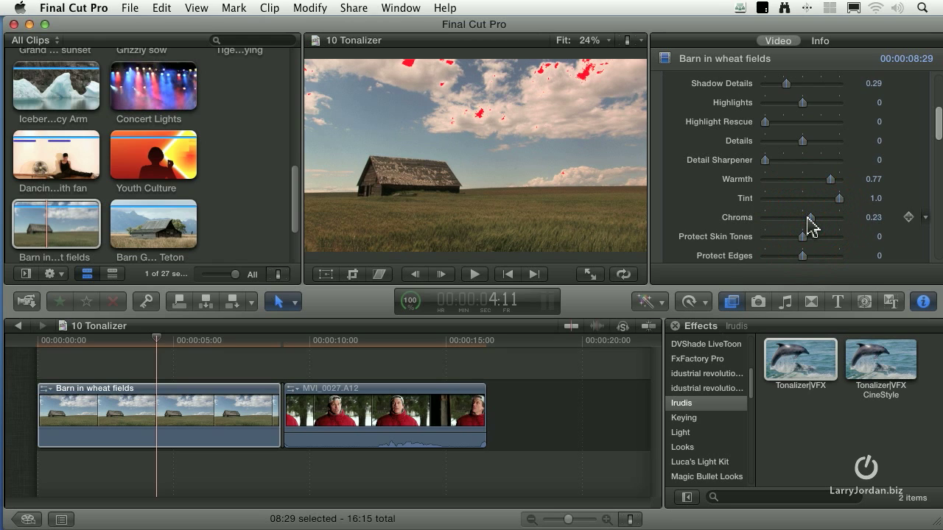
Step: Select the MVI_0027.A12 interview clip and raise its Tonalizer Adaptation slightly
click(378, 340)
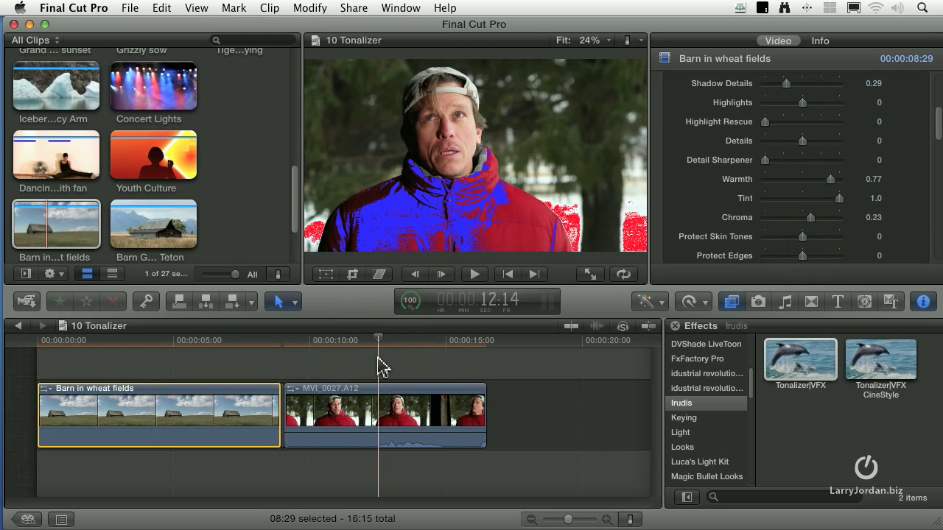
click(382, 394)
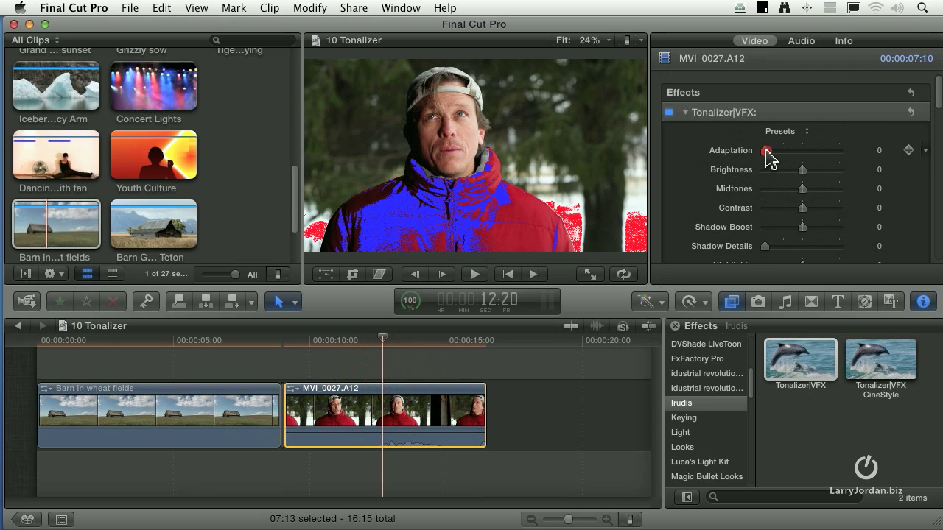
drag(767, 150, 781, 152)
Step: Change the interview clip's Tonalizer Assist from Show Clipping to Split Diagonal \
scroll(713, 161, down, 10)
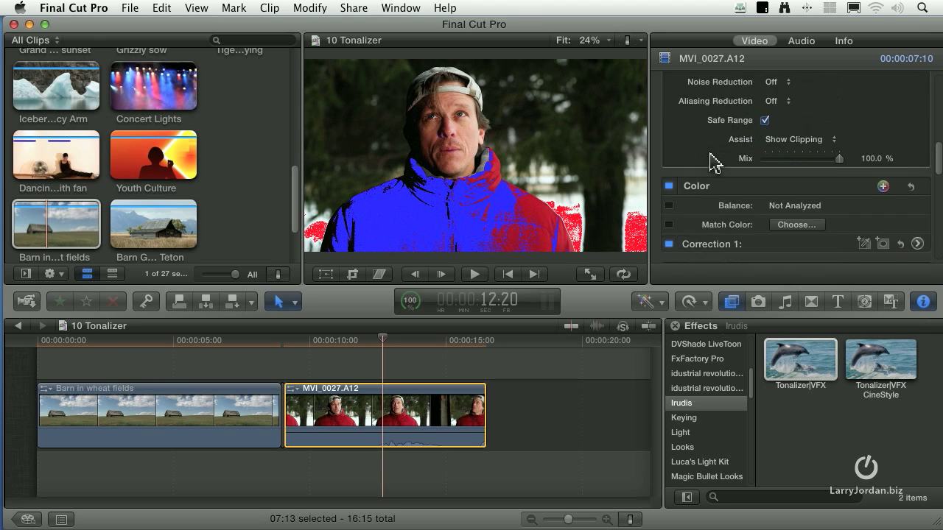
scroll(737, 132, down, 4)
scroll(781, 118, up, 4)
click(797, 137)
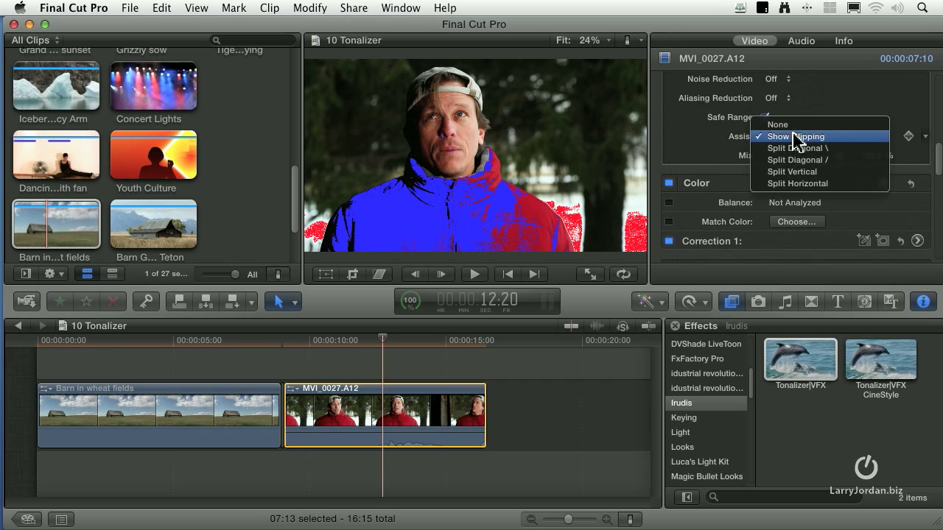
click(851, 150)
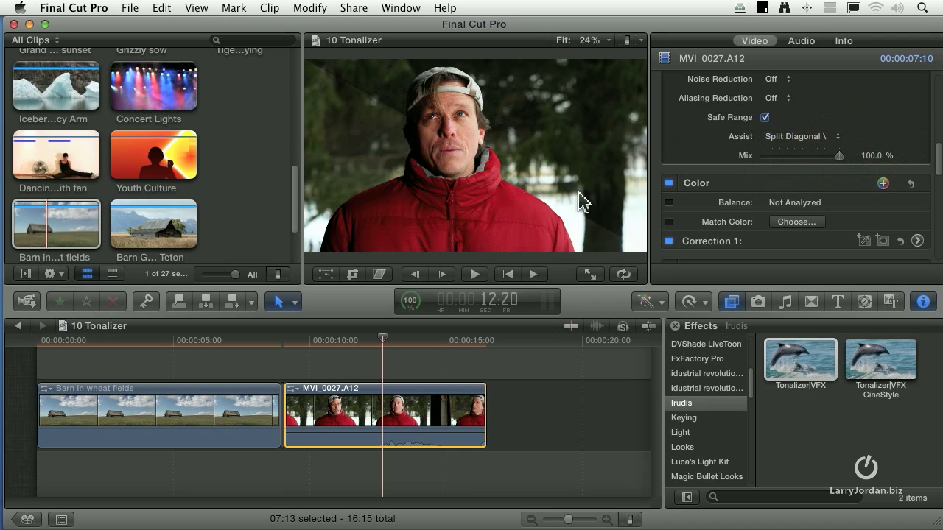